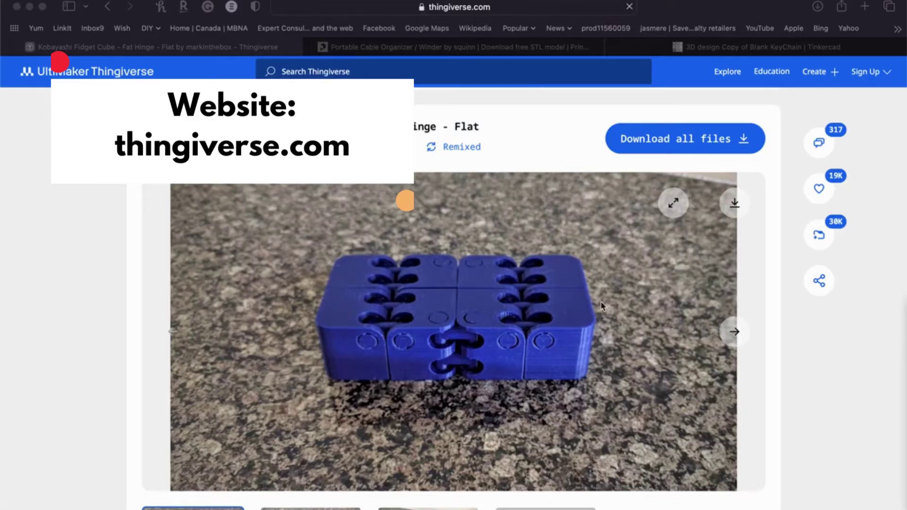
Scroll the Thingiverse page past the photos to the Files tab listing Kobayashi_Fidget_Cube-v1.1.stl.
scroll(603, 306, "down", 3)
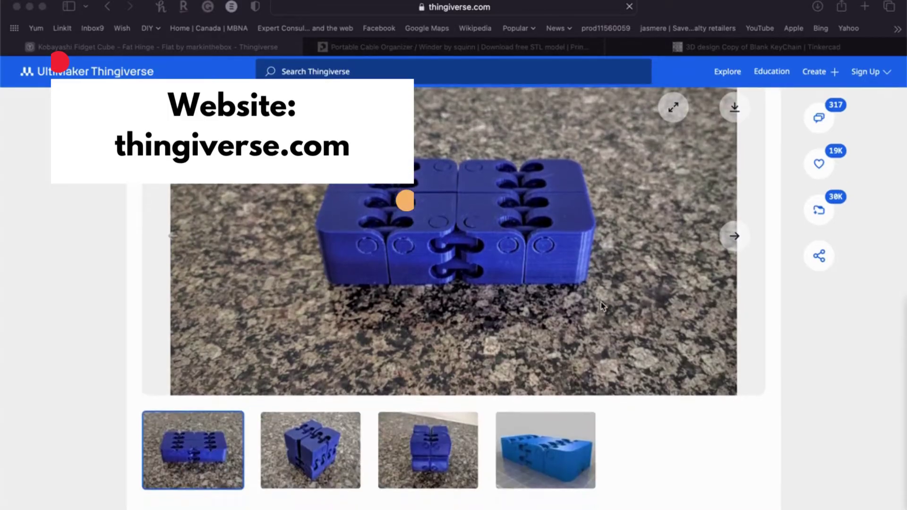
scroll(602, 306, "up", 1)
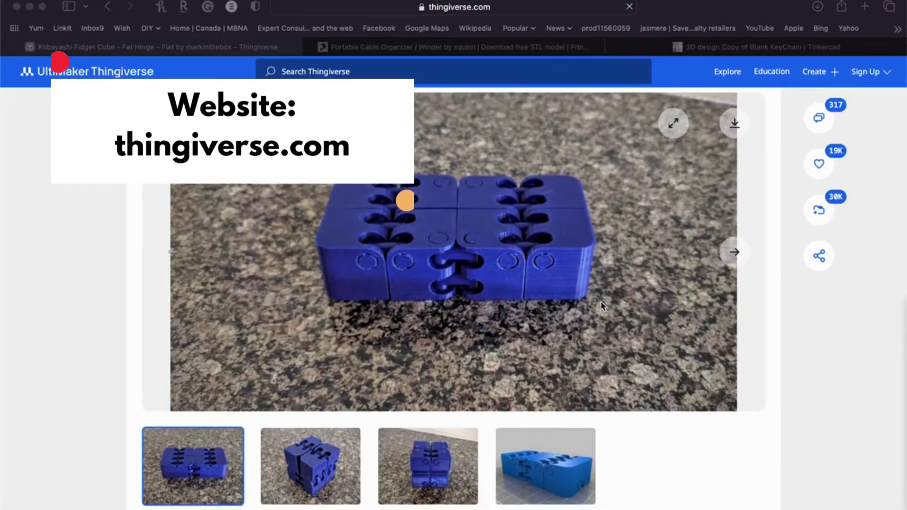
scroll(603, 306, "down", 5)
scroll(602, 306, "down", 8)
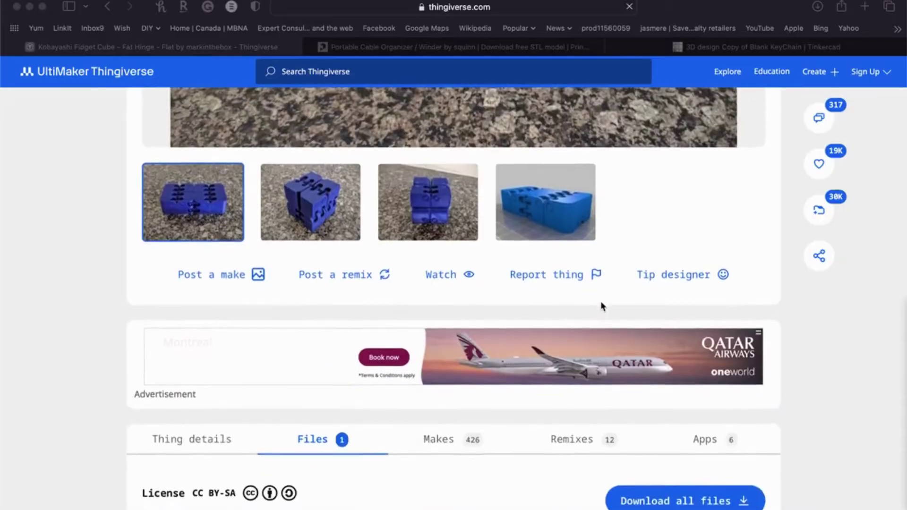
scroll(602, 306, "down", 3)
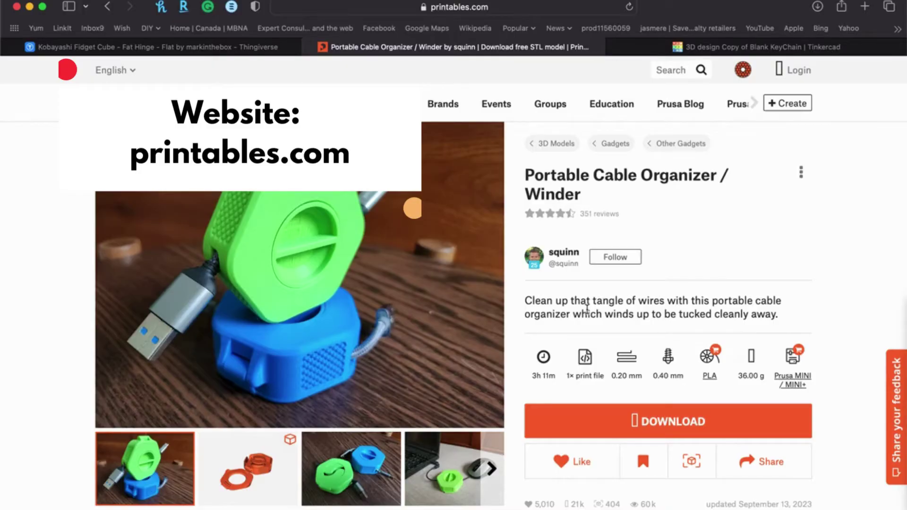
Scroll through the cable organizer's Print files and Model files, then return to the page top.
scroll(587, 309, "down", 7)
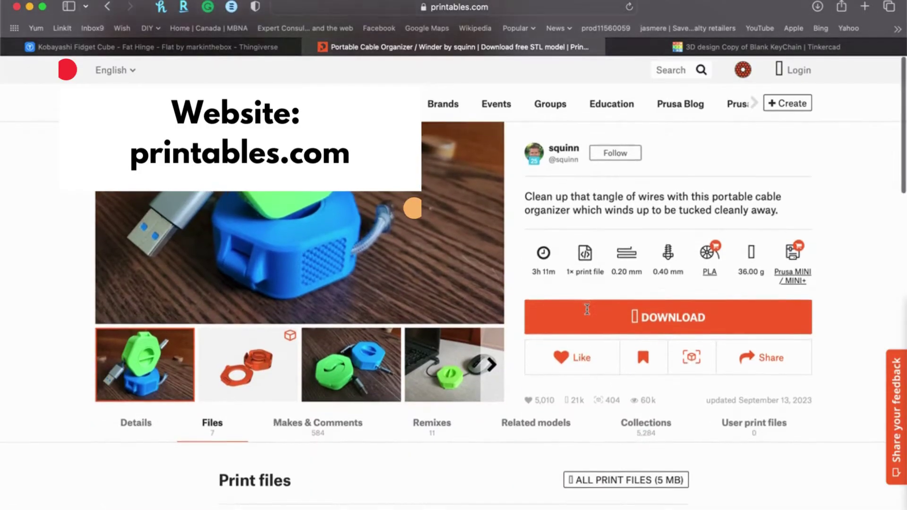
scroll(586, 309, "down", 3)
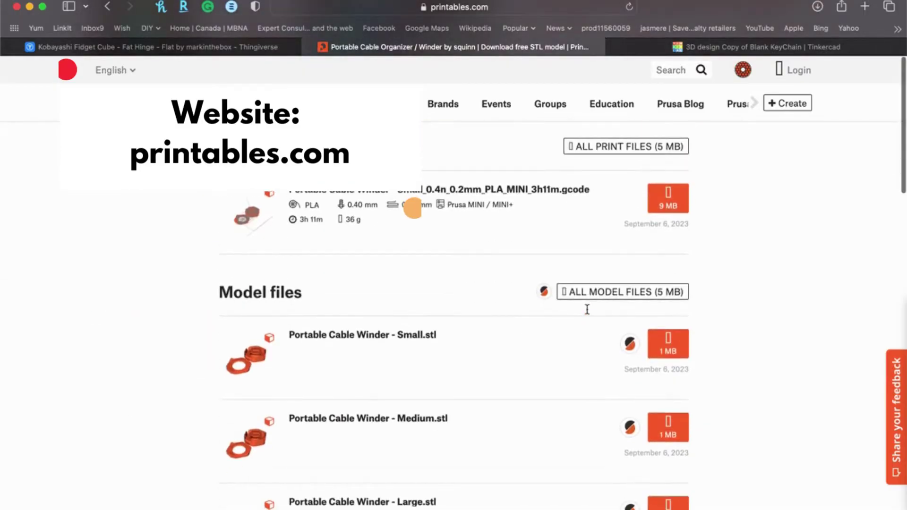
scroll(587, 308, "down", 2)
scroll(547, 313, "up", 11)
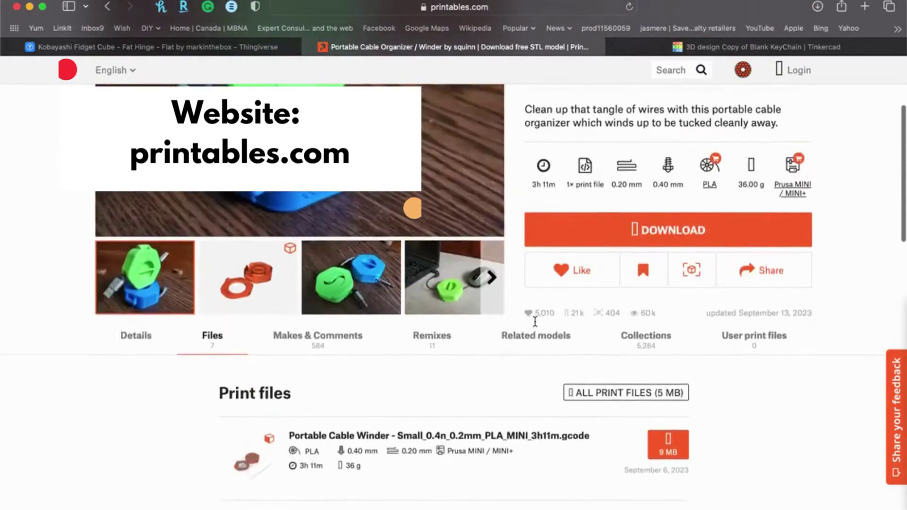
scroll(535, 322, "down", 13)
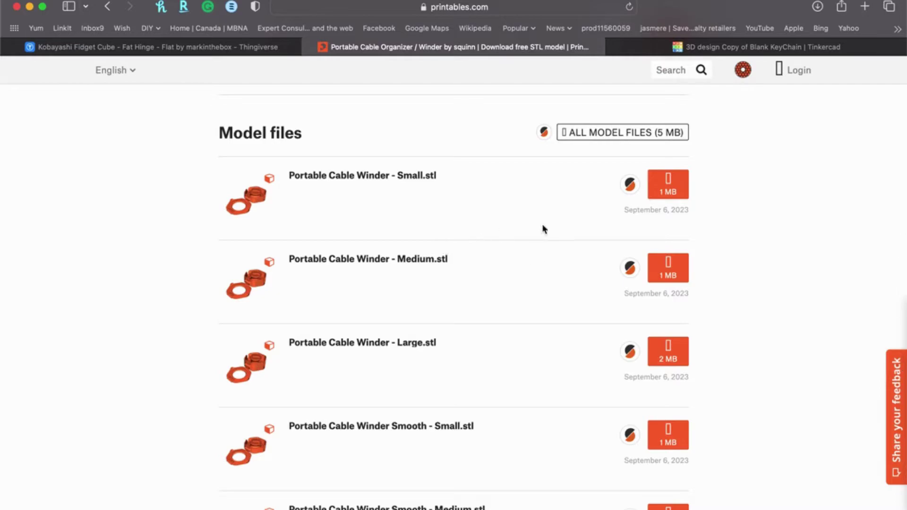
scroll(486, 255, "up", 15)
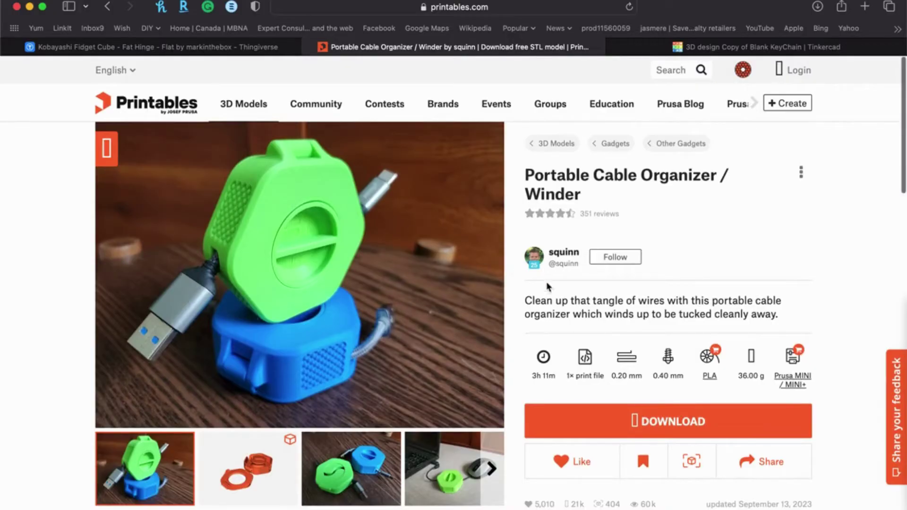
Switch to the Tinkercad Nametag Template design and deselect the nametag.
left_click(702, 51)
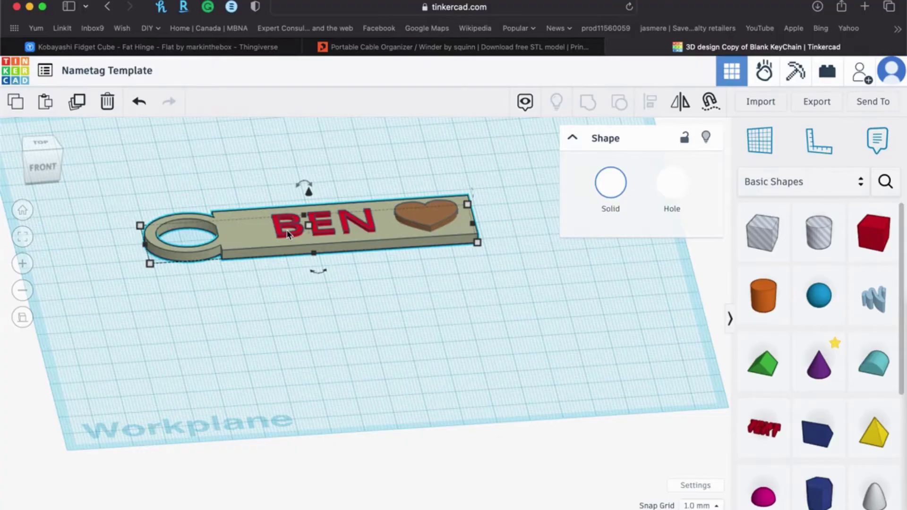
left_click(288, 298)
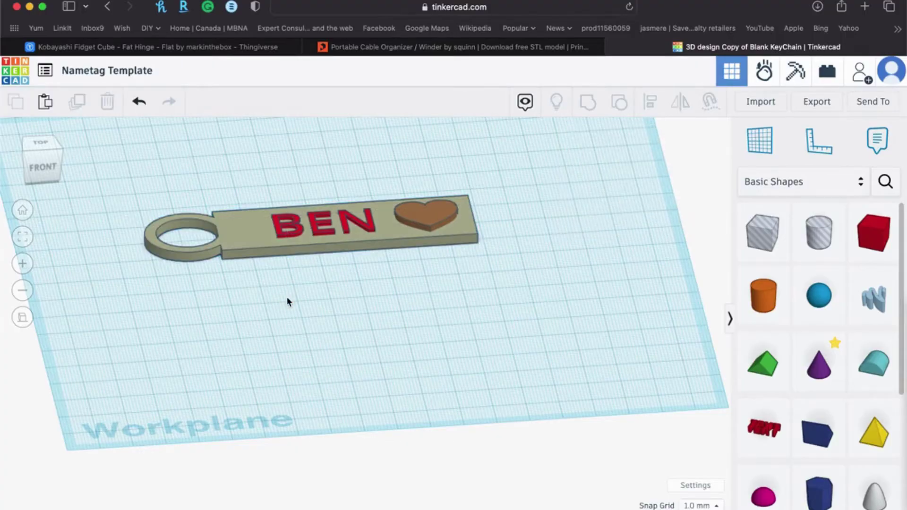
Replace the template's raised lettering text with the new first name in the Text field.
left_click(289, 228)
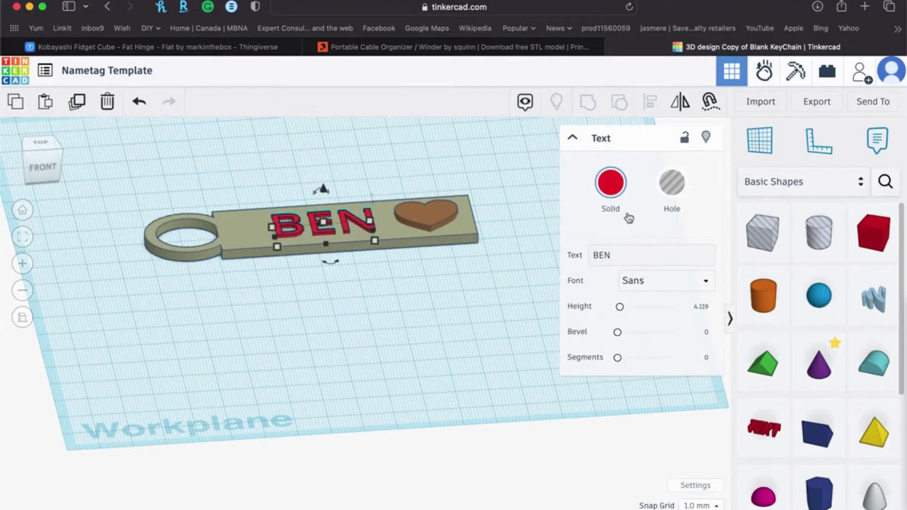
left_click(226, 224)
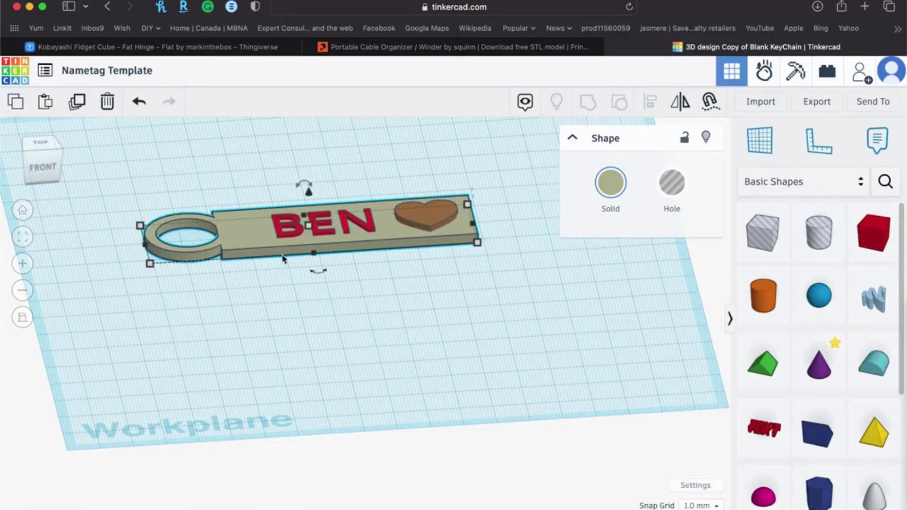
left_click(290, 322)
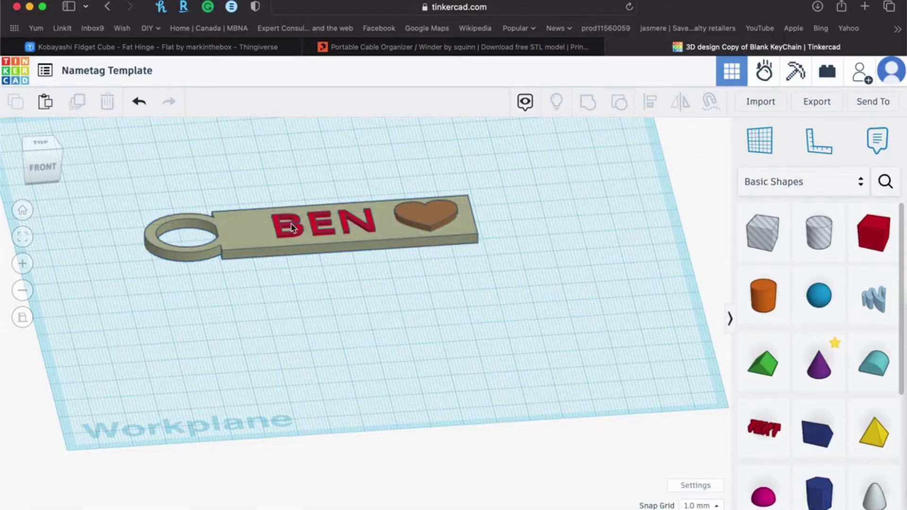
left_click(292, 228)
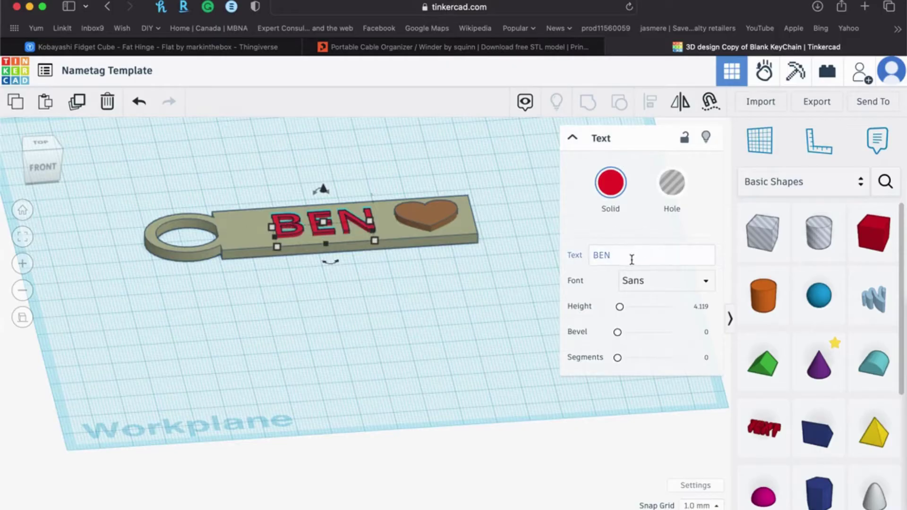
left_click_drag(629, 255, 590, 256)
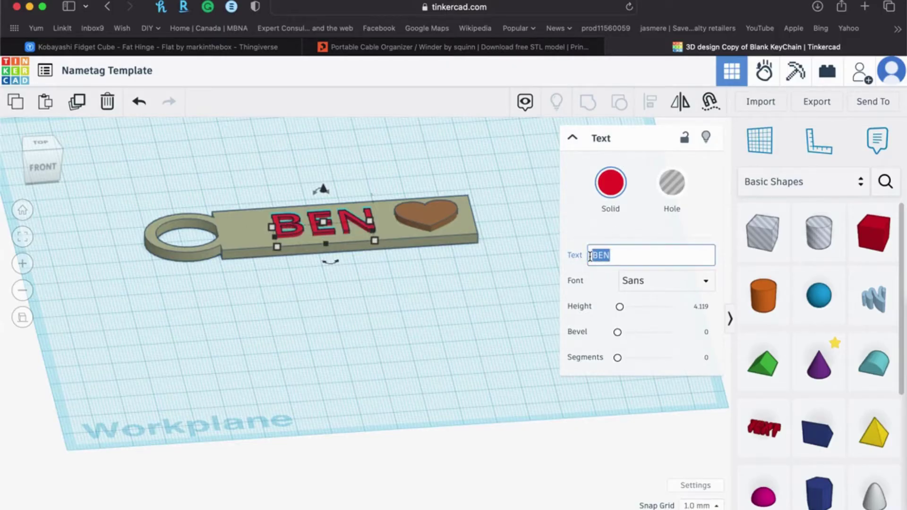
type("KATE")
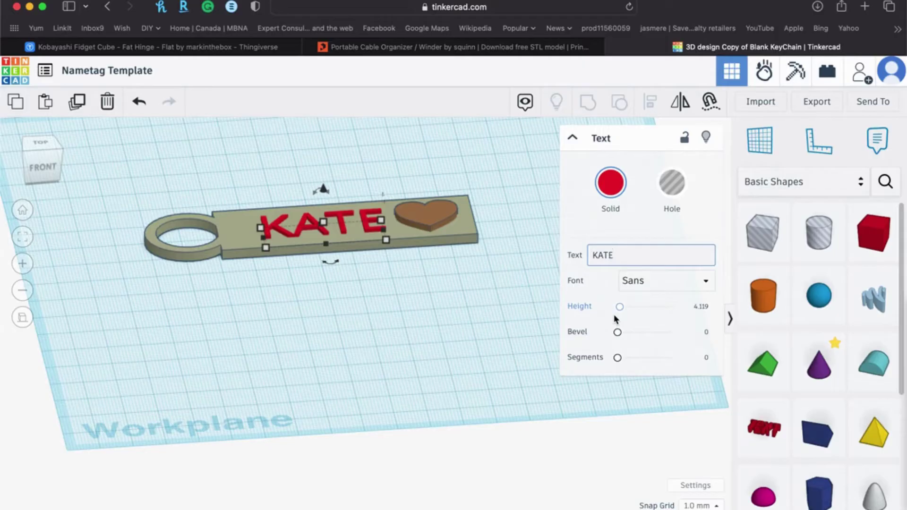
Resize the name lettering to about 36.33 by 12.94 so it sits neatly before the heart.
left_click(389, 308)
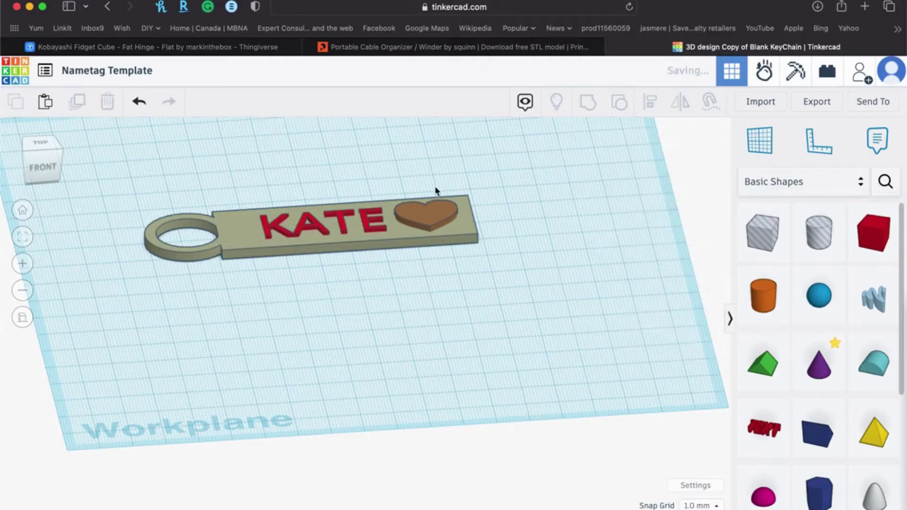
left_click(435, 216)
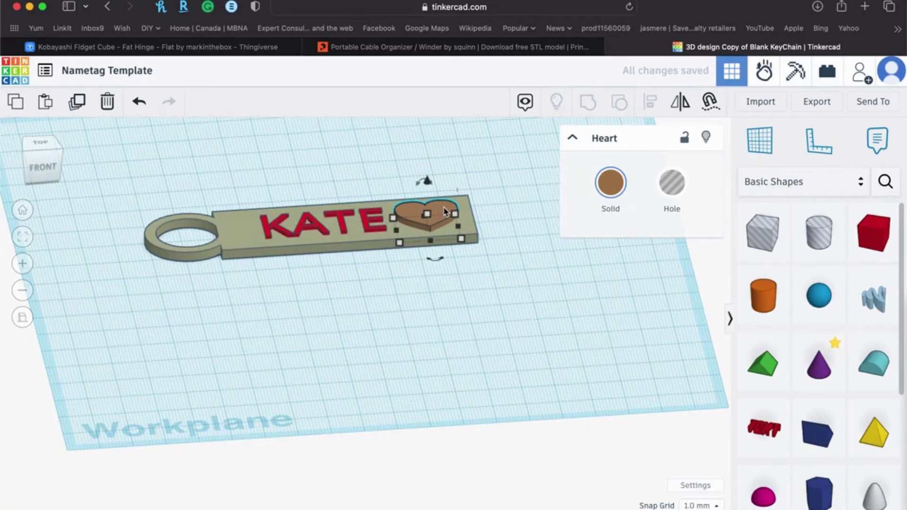
left_click(358, 312)
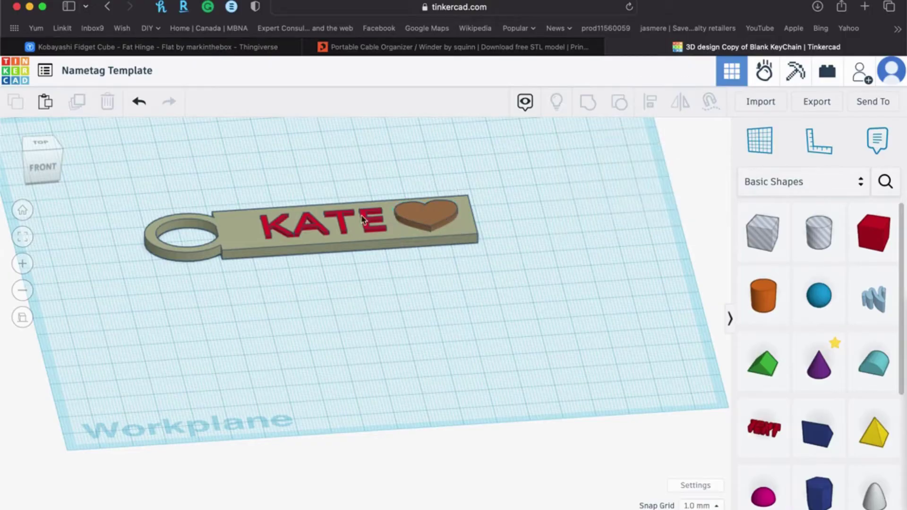
left_click(364, 218)
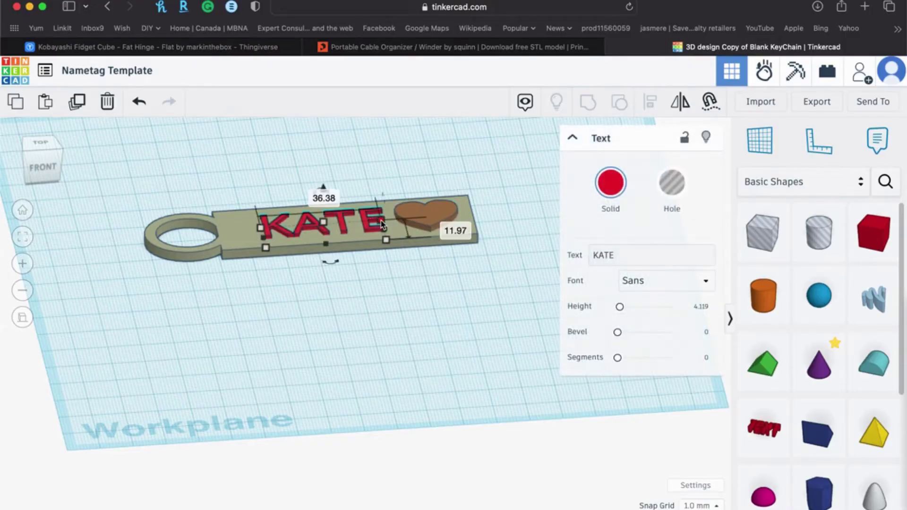
mouse_move(382, 224)
left_mouse_down()
mouse_move(443, 221)
mouse_move(384, 226)
mouse_move(384, 202)
mouse_move(380, 223)
left_mouse_up()
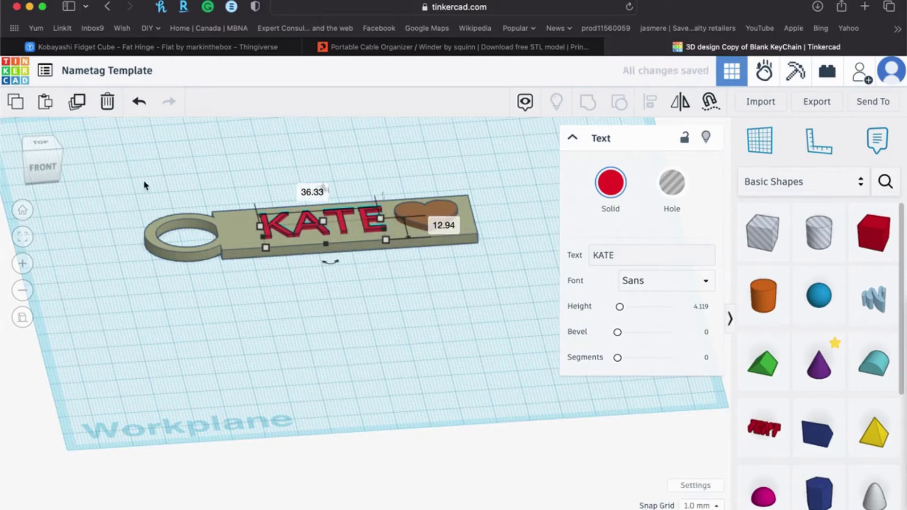
left_click(110, 188)
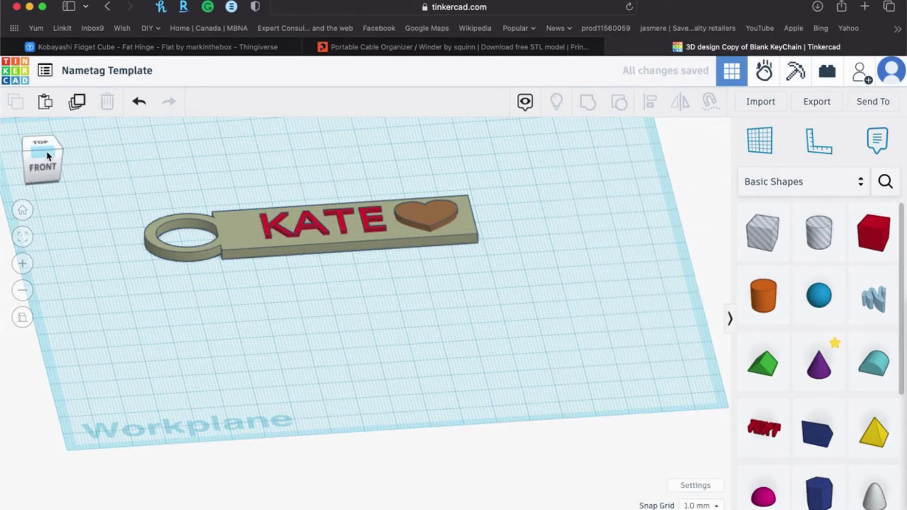
left_click(46, 152)
left_click_drag(47, 158, 47, 157)
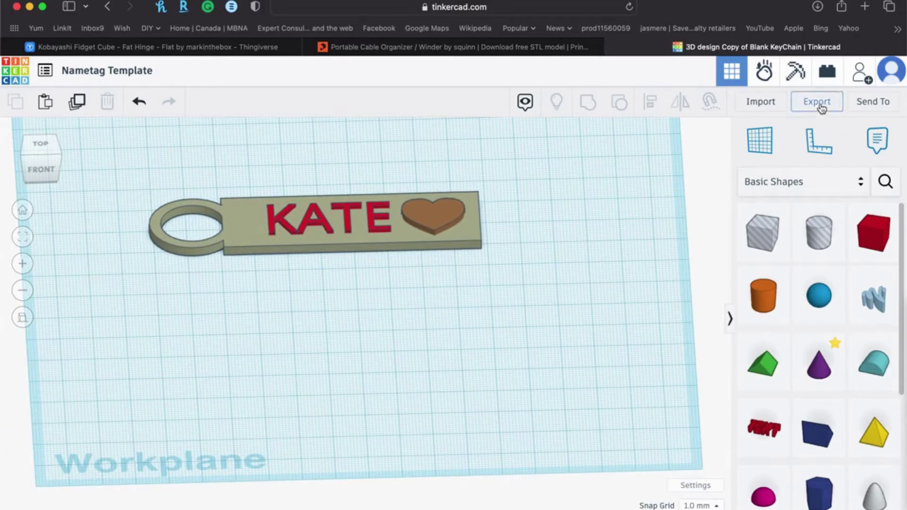
Export everything in the design as a .STL file for 3D printing.
left_click(822, 109)
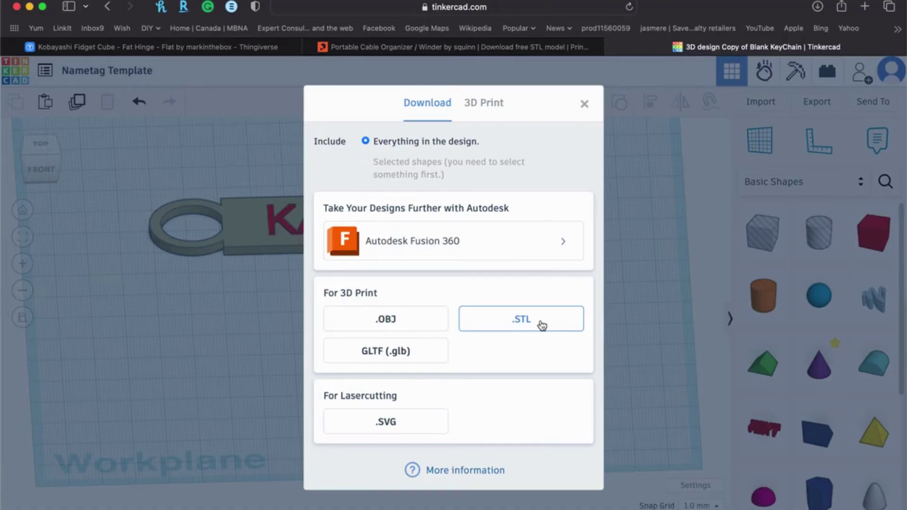
left_click(542, 325)
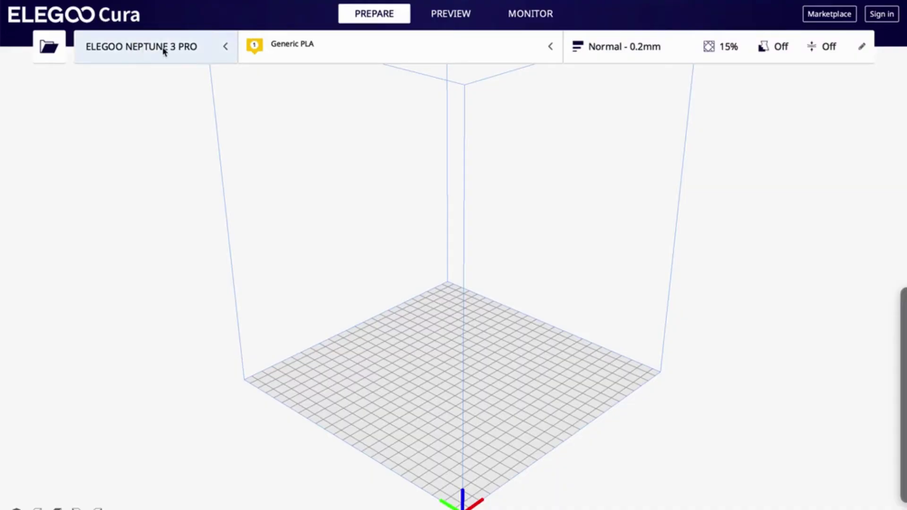
Keep ELEGOO NEPTUNE 3 PRO as the printer and load Nametag Template-2.stl from Downloads.
left_click(207, 51)
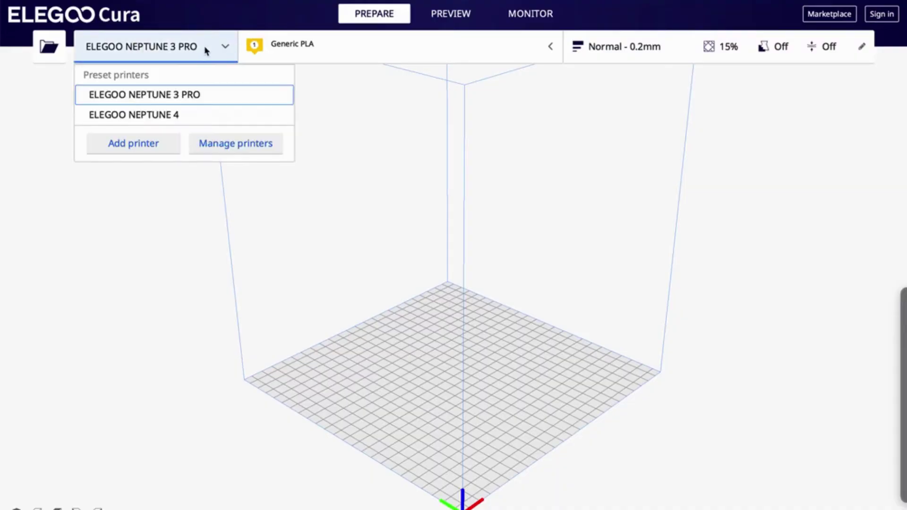
left_click(192, 94)
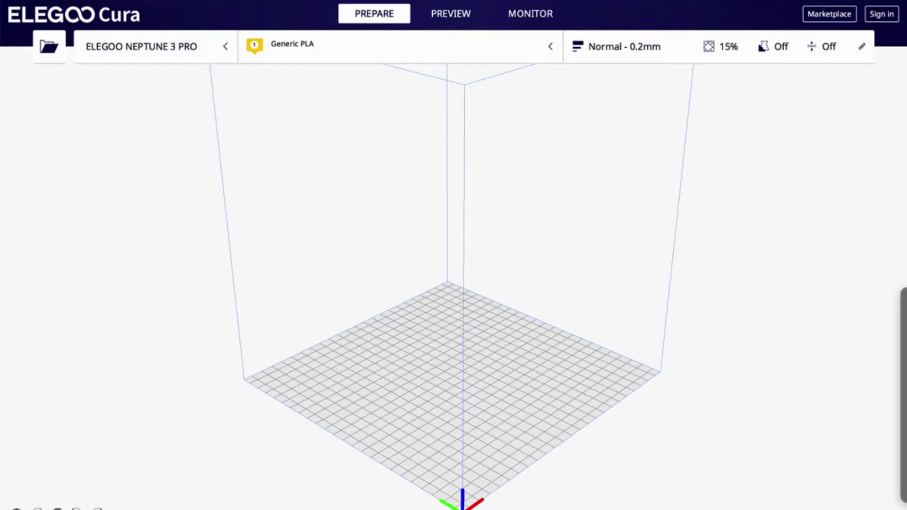
left_click(114, 0)
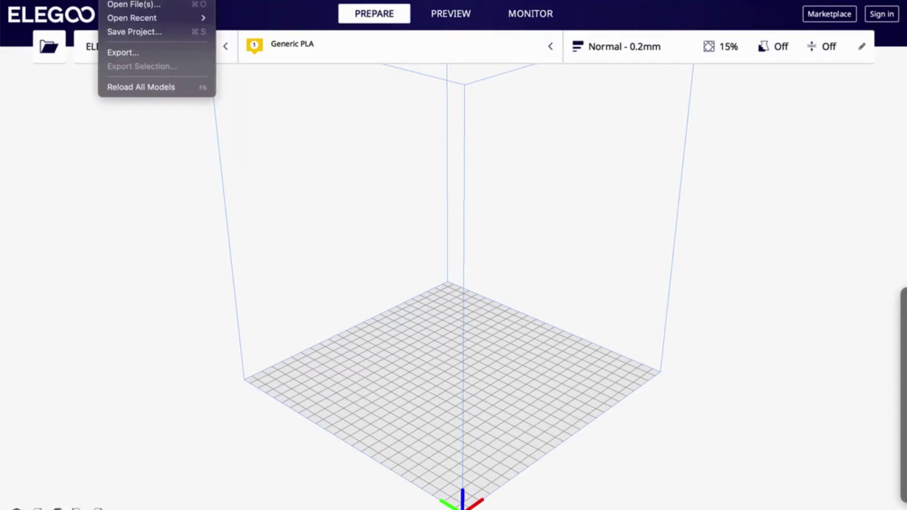
left_click(142, 5)
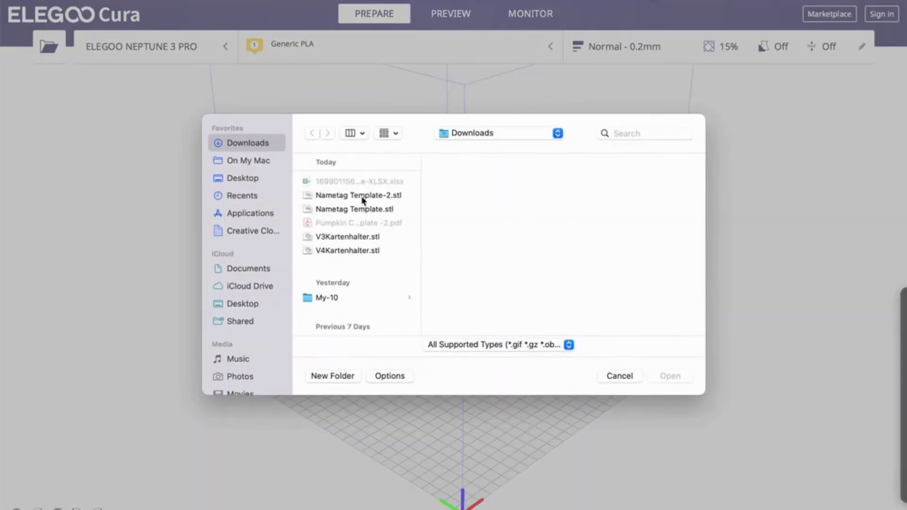
left_click(365, 195)
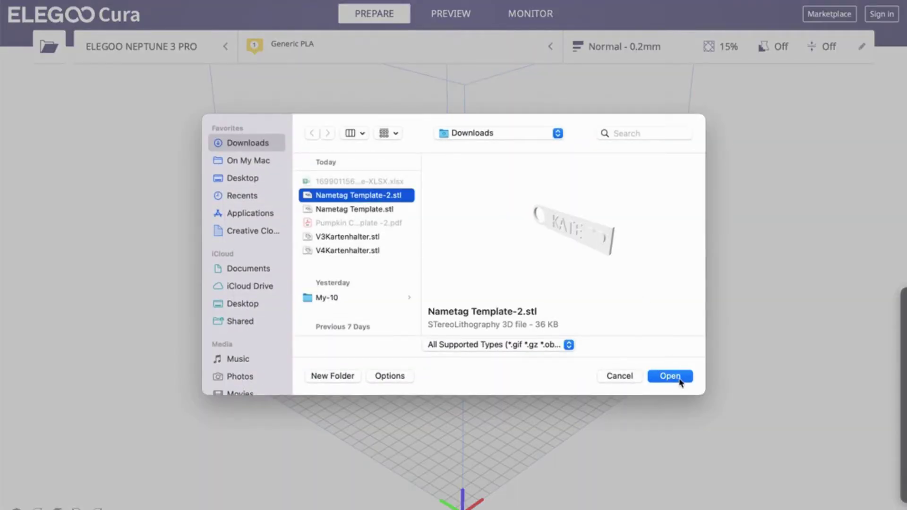
left_click(670, 377)
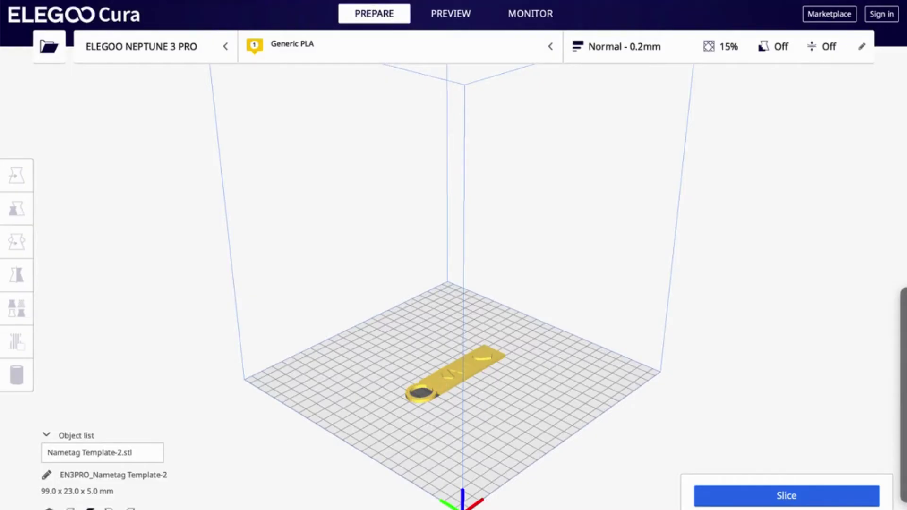
left_click(90, 509)
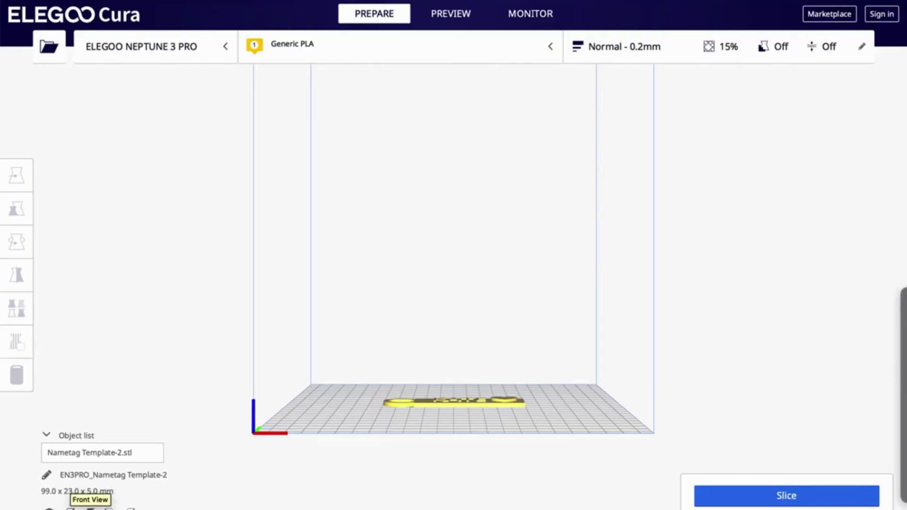
left_click(109, 508)
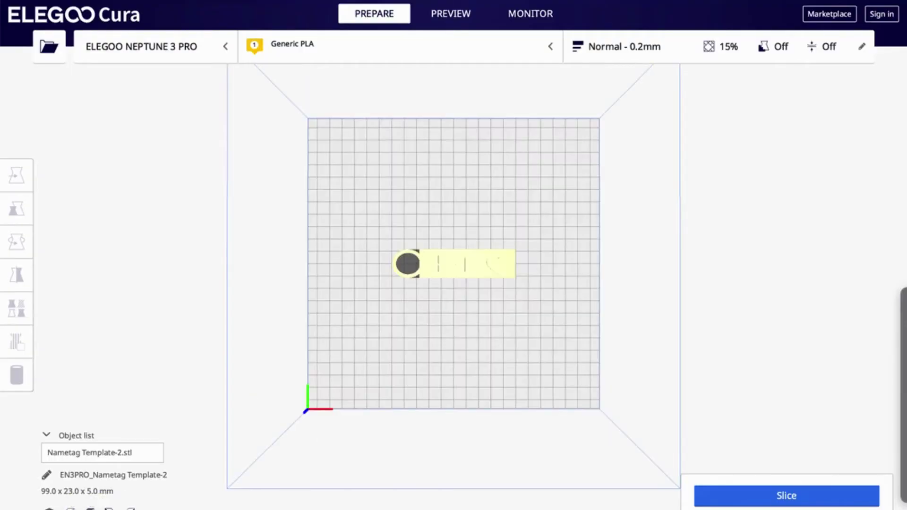
left_click(130, 508)
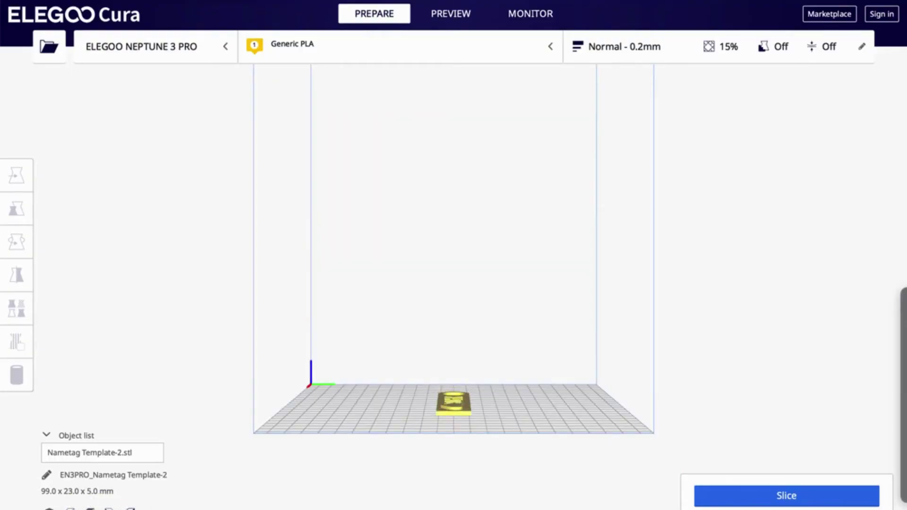
left_click(50, 508)
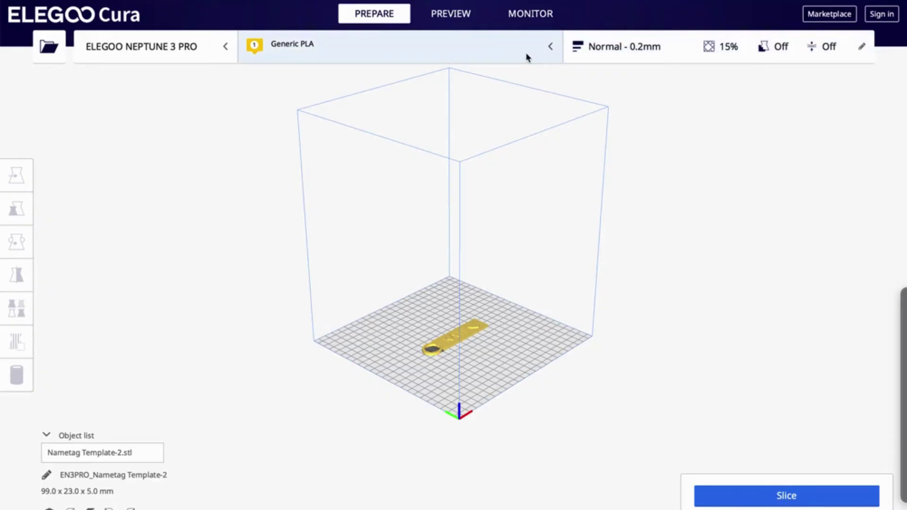
left_click(549, 50)
left_click(549, 49)
left_click(549, 49)
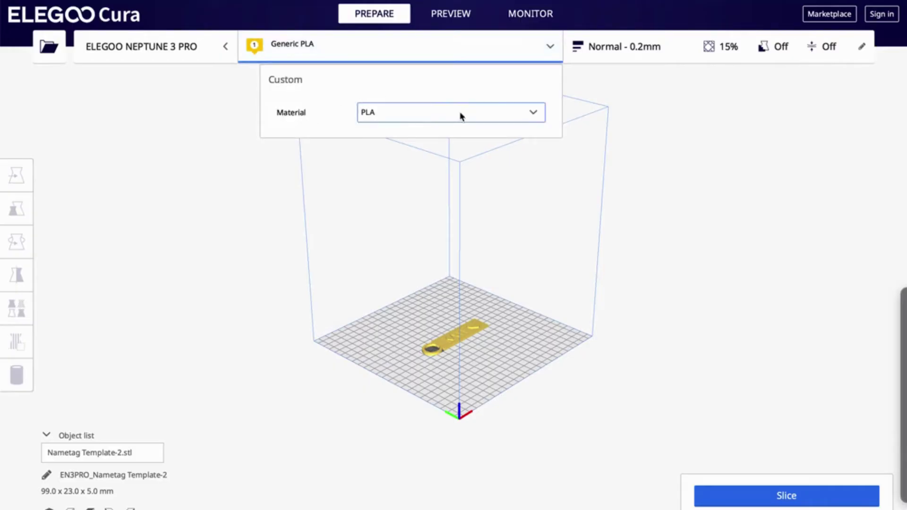
left_click(538, 111)
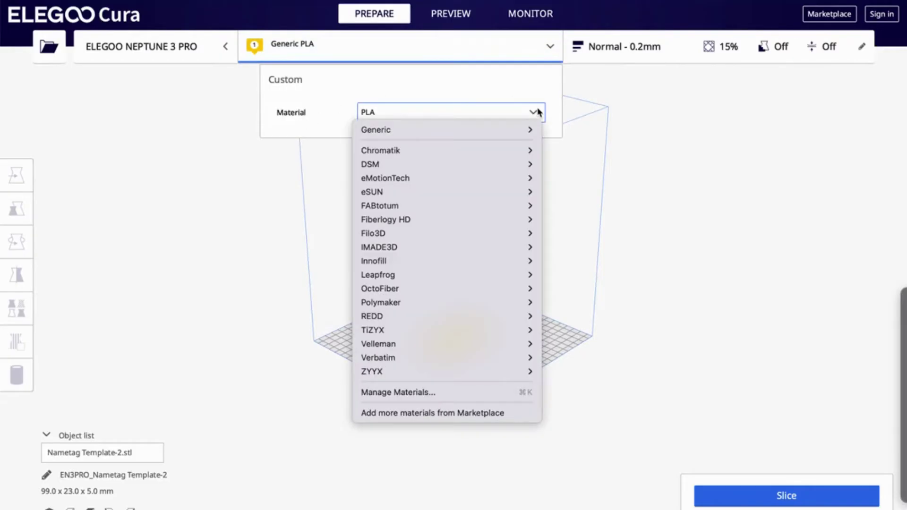
mouse_move(531, 131)
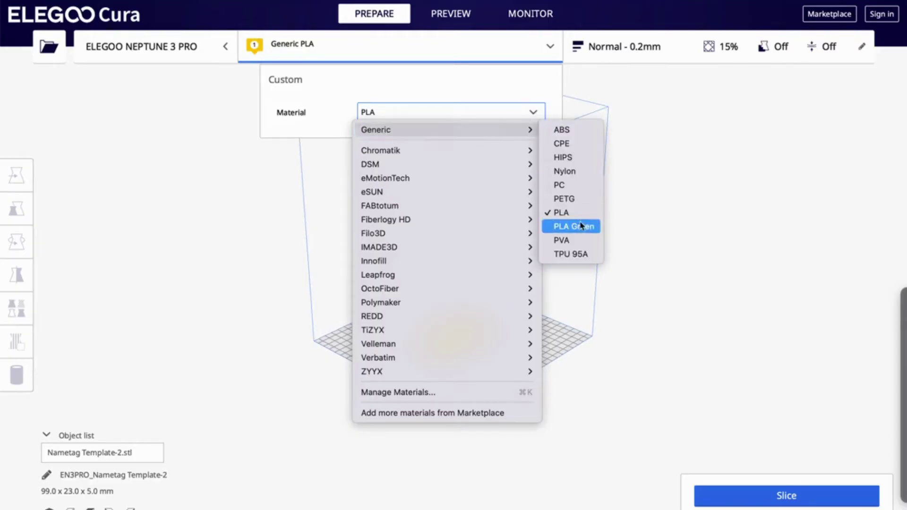
left_click(562, 213)
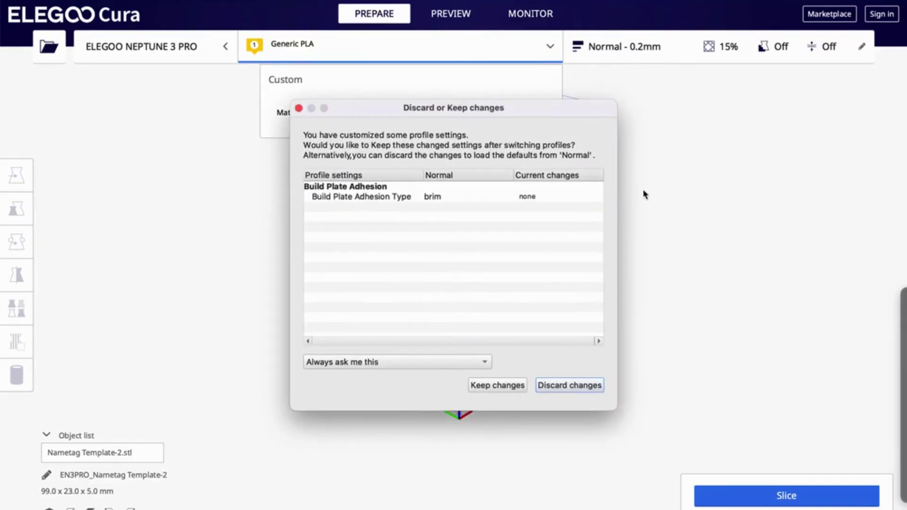
left_click(299, 109)
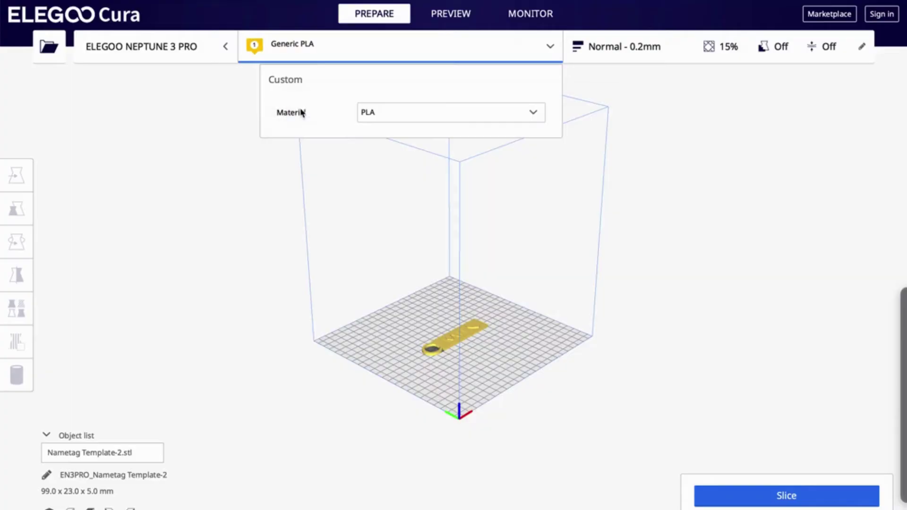
left_click(715, 116)
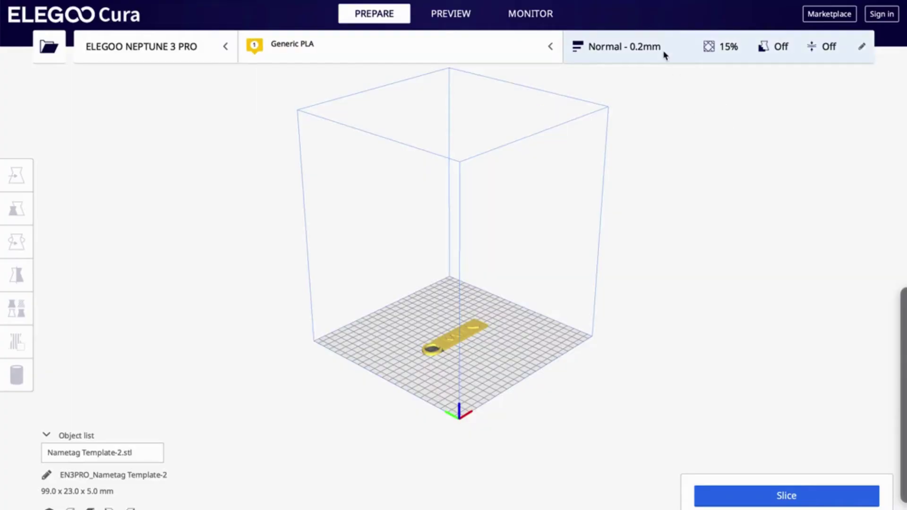
left_click(861, 47)
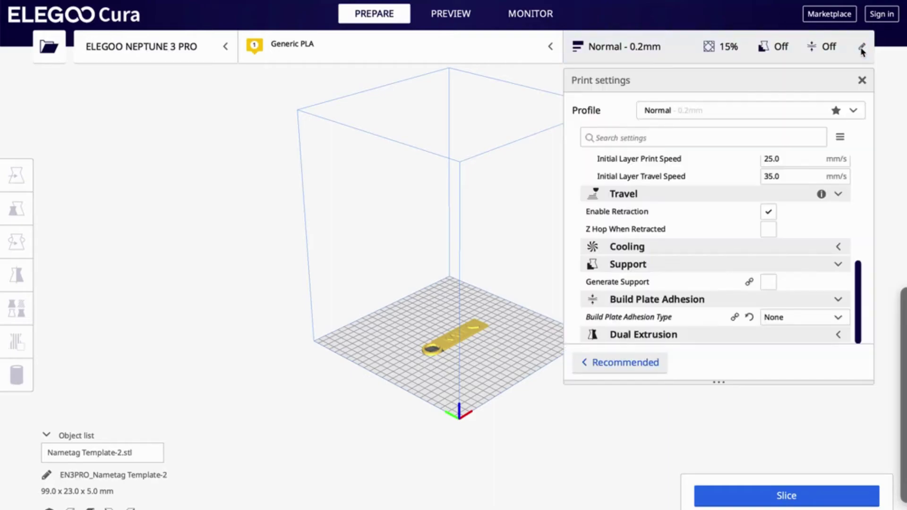
scroll(730, 197, "up", 5)
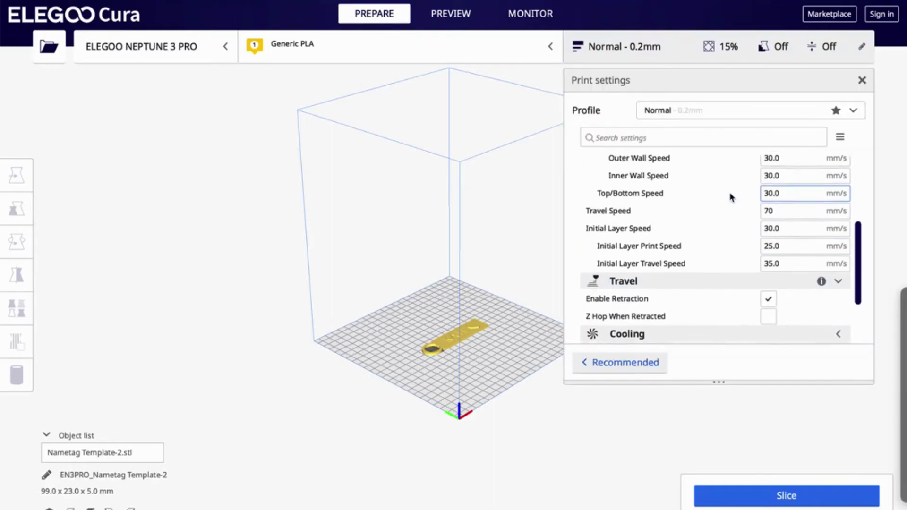
scroll(730, 197, "down", 1)
scroll(730, 197, "up", 1)
scroll(730, 197, "down", 5)
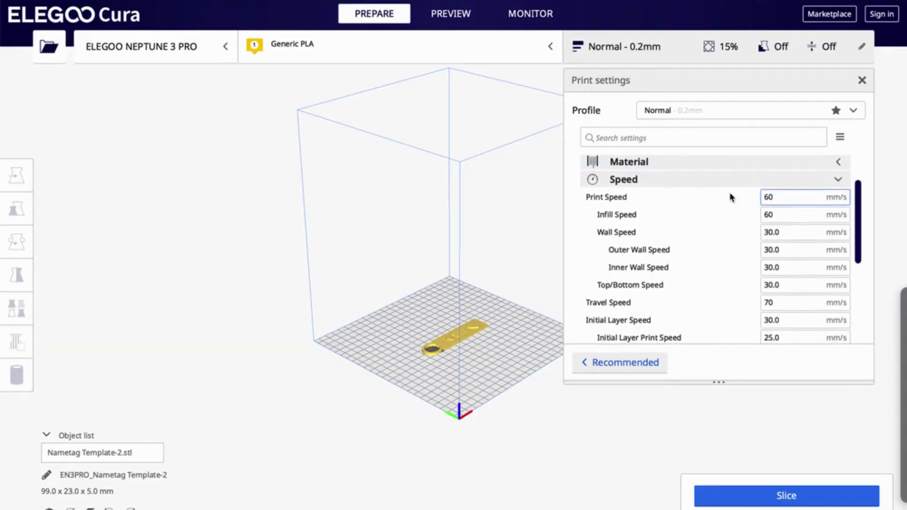
scroll(730, 197, "down", 8)
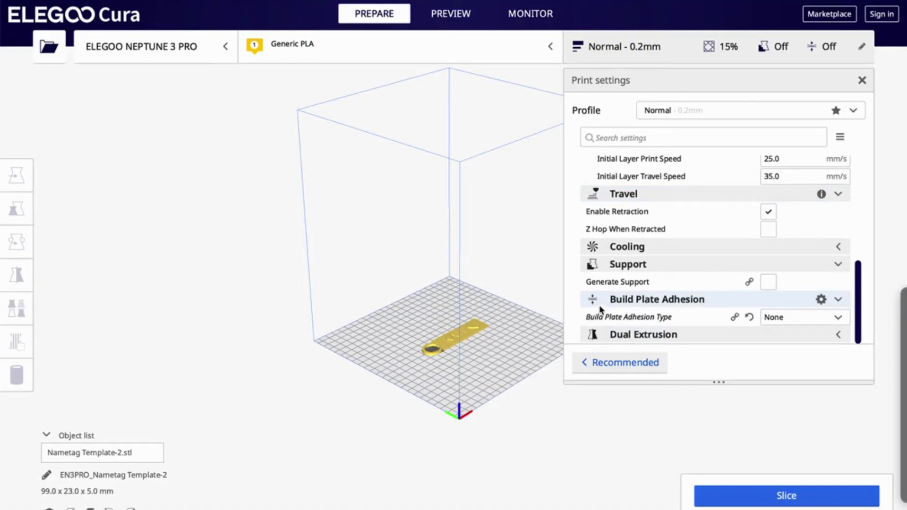
mouse_move(612, 312)
left_click(823, 319)
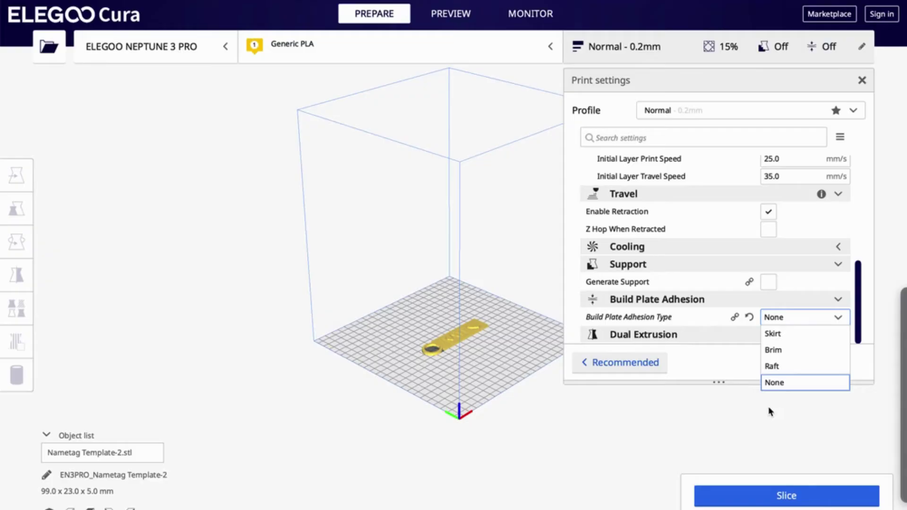
left_click(713, 422)
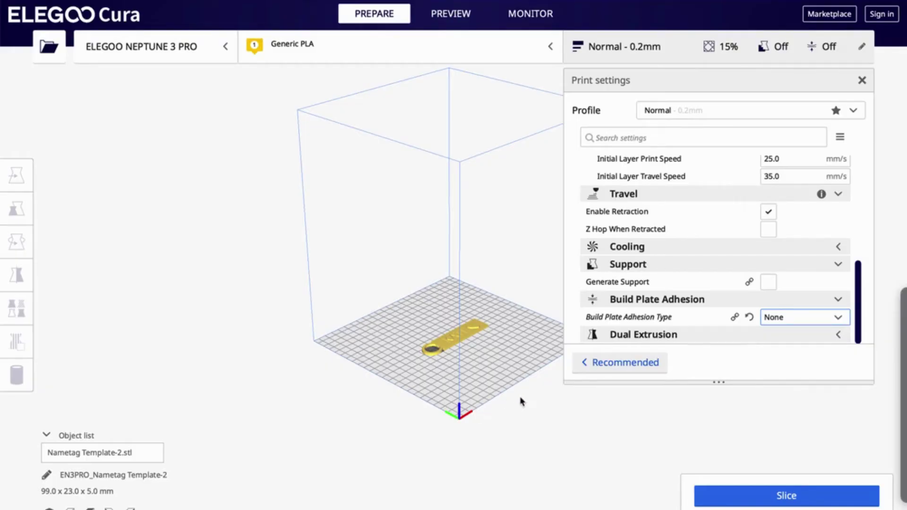
left_click(862, 81)
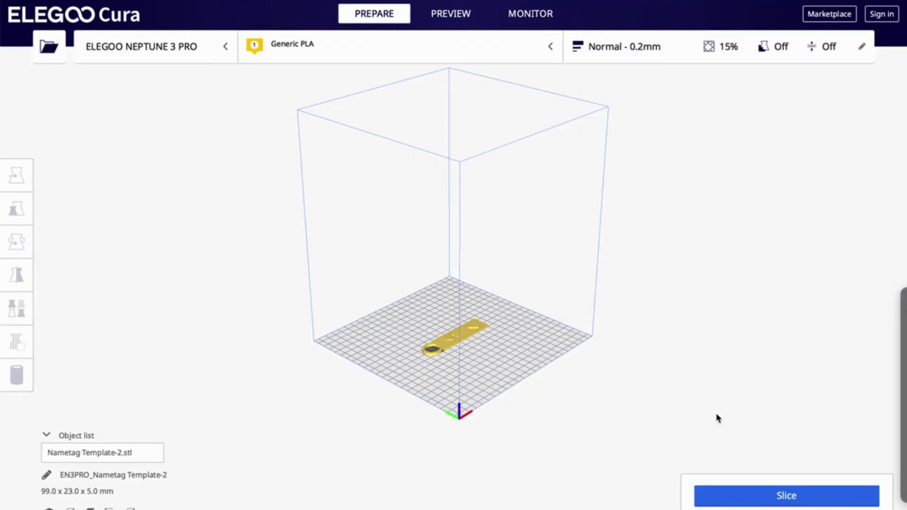
Start slicing the nametag model to get its print time and filament estimate.
left_click(748, 496)
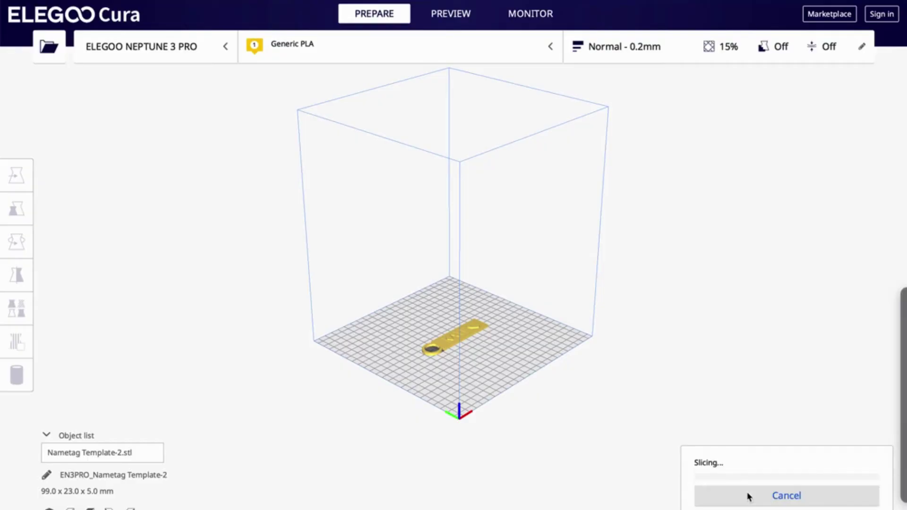